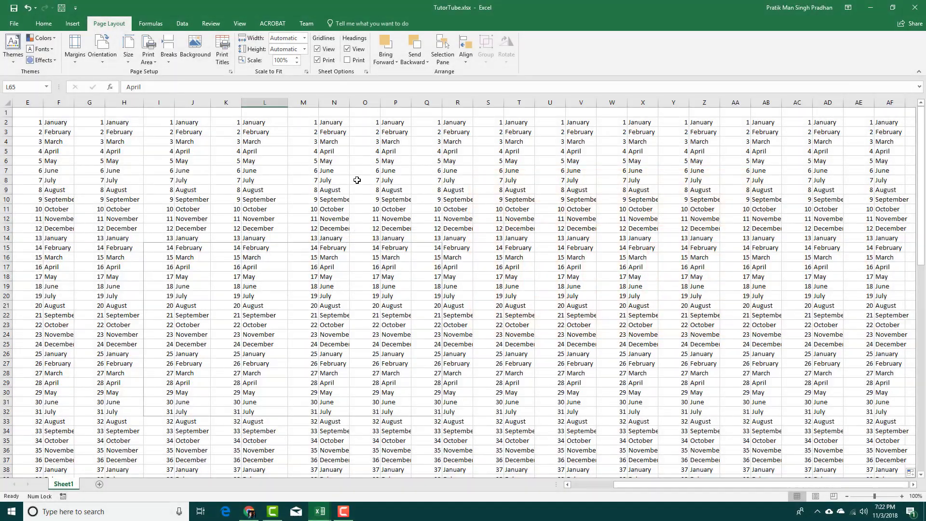
Step: Select cell O8 and try landscape and fit-to scaling in Page Setup, keeping portrait at 100%
left_click(358, 180)
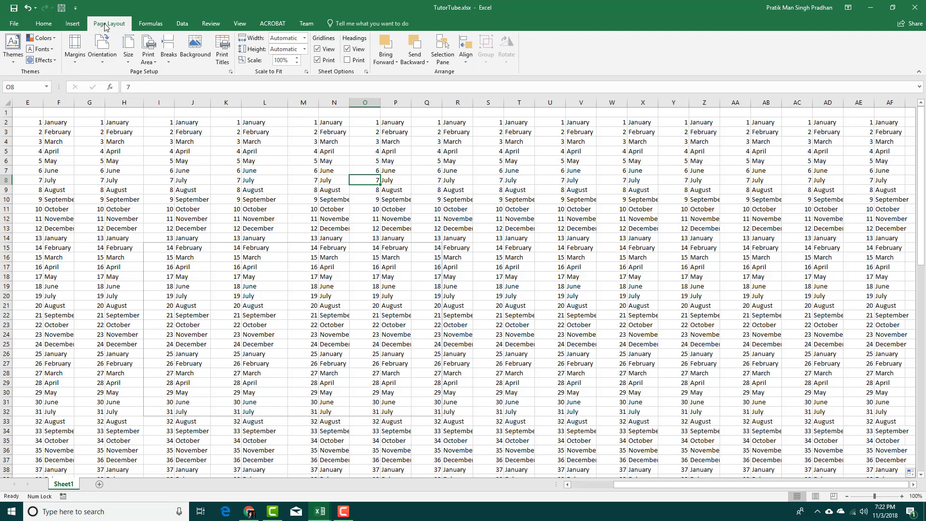
left_click(232, 72)
left_click_drag(555, 131, 258, 135)
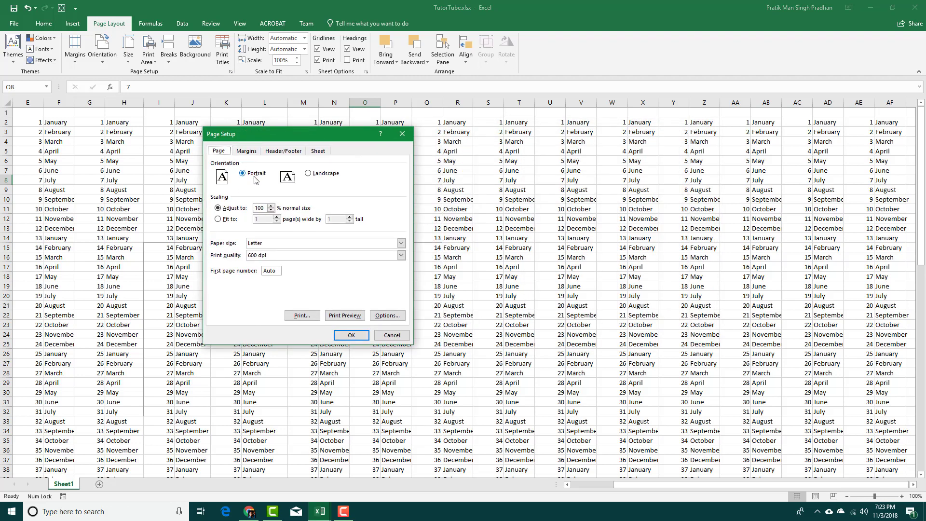
left_click(319, 177)
left_click(259, 176)
left_click(226, 221)
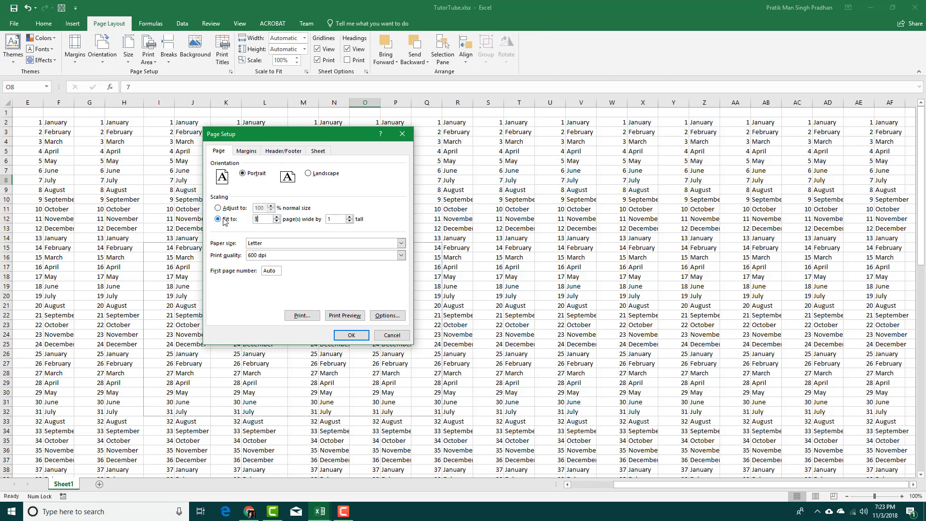
left_click(233, 211)
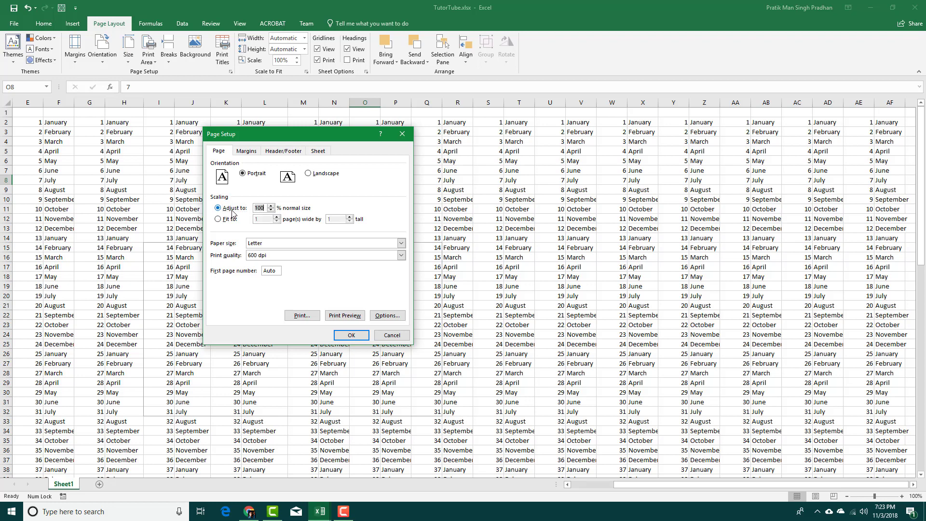
Step: Change the paper size from Letter to A4 and keep print quality at 600 dpi
left_click(401, 243)
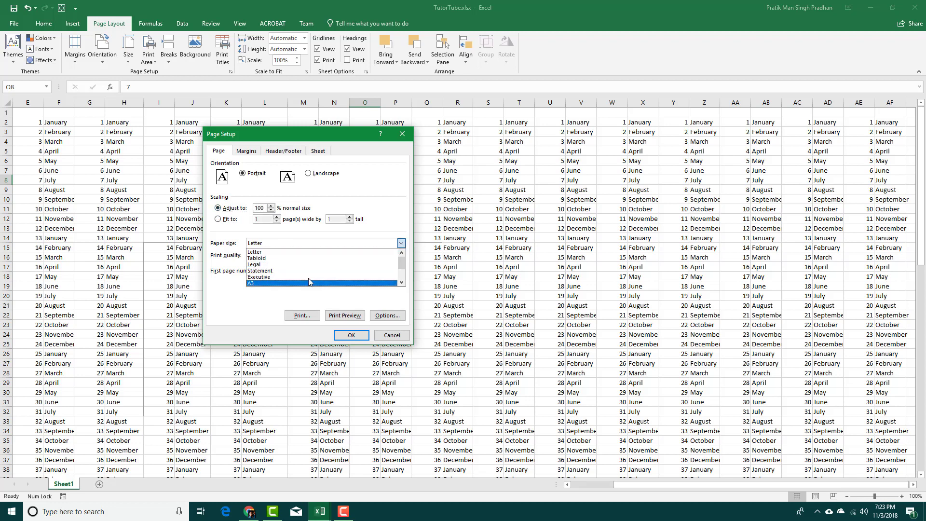
left_click(281, 285)
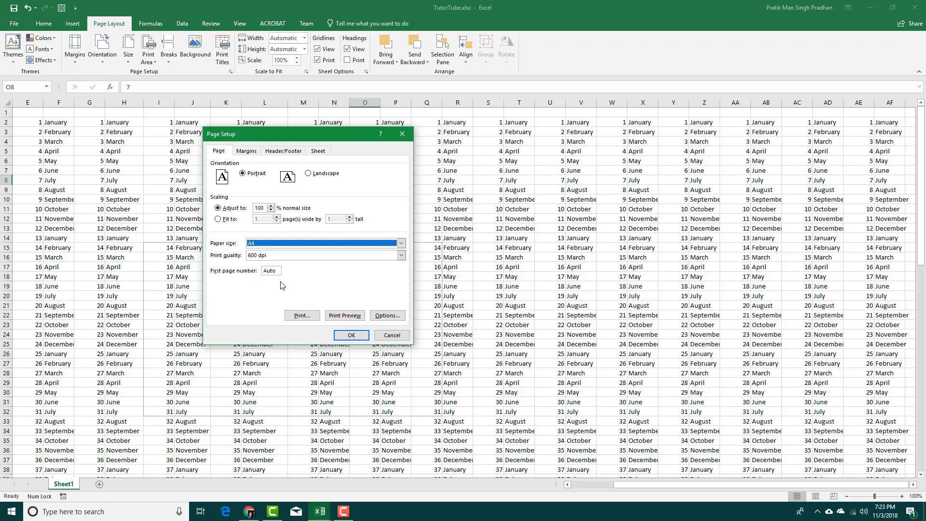
left_click(402, 256)
left_click(279, 263)
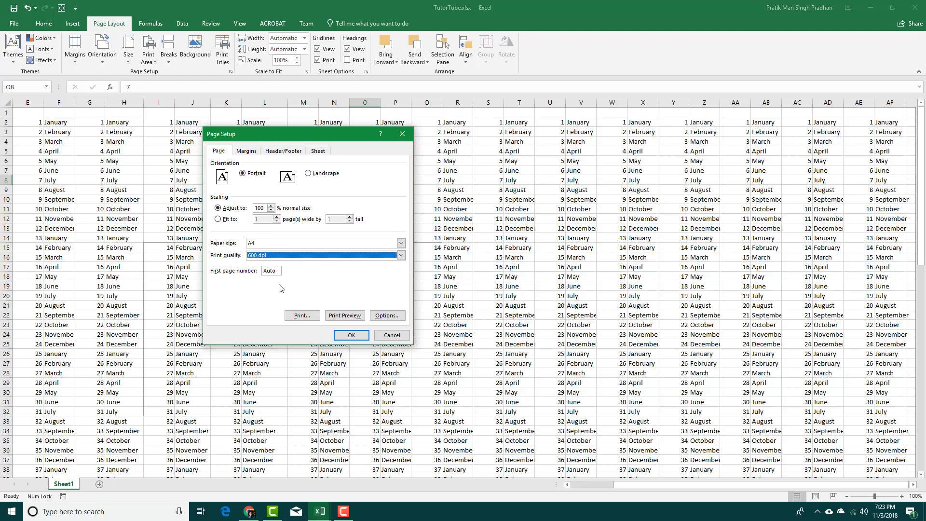
Step: Set the page margins to top 1, bottom 1 and left 0.5, then select the right margin value
left_click(247, 151)
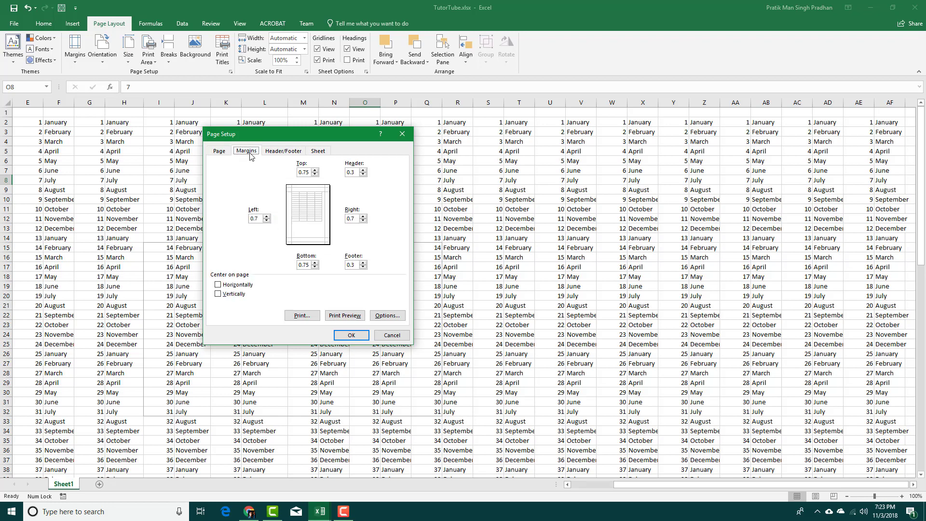
double_click(306, 171)
type("1")
left_click_drag(308, 265, 298, 264)
type("11")
left_click_drag(258, 218, 233, 220)
type("0.5")
left_click_drag(358, 219, 340, 219)
Step: Add a custom page header with 'TutorTube' in the centre section
left_click(291, 150)
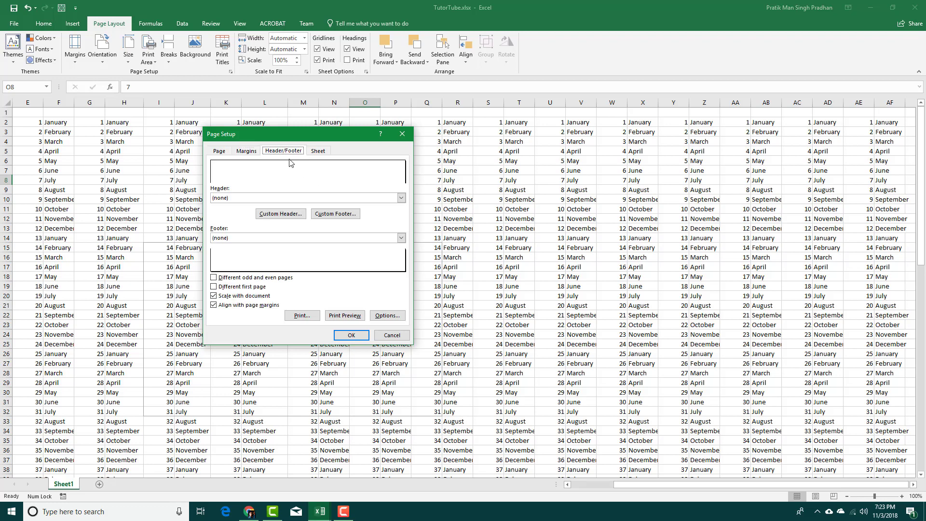
left_click(280, 214)
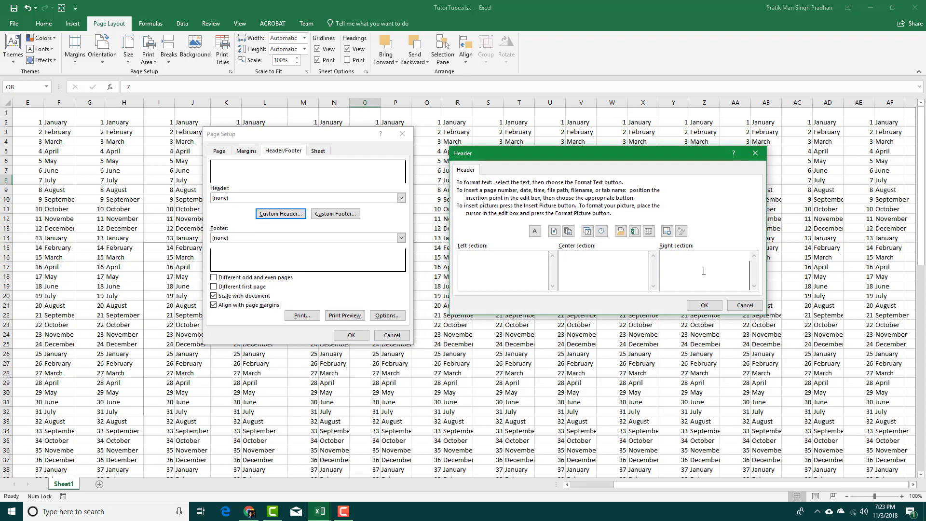
left_click(745, 305)
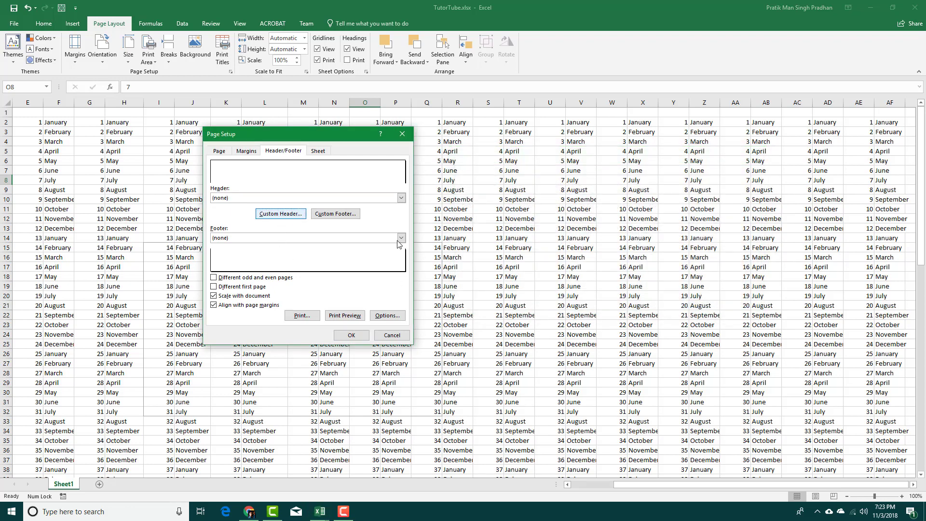
key("Return")
left_click(602, 266)
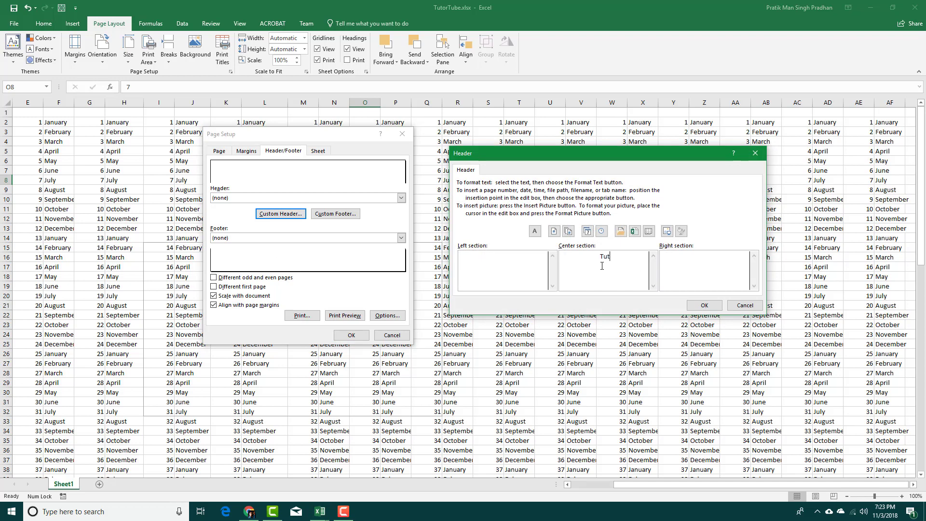
type("TutorTube")
left_click(704, 305)
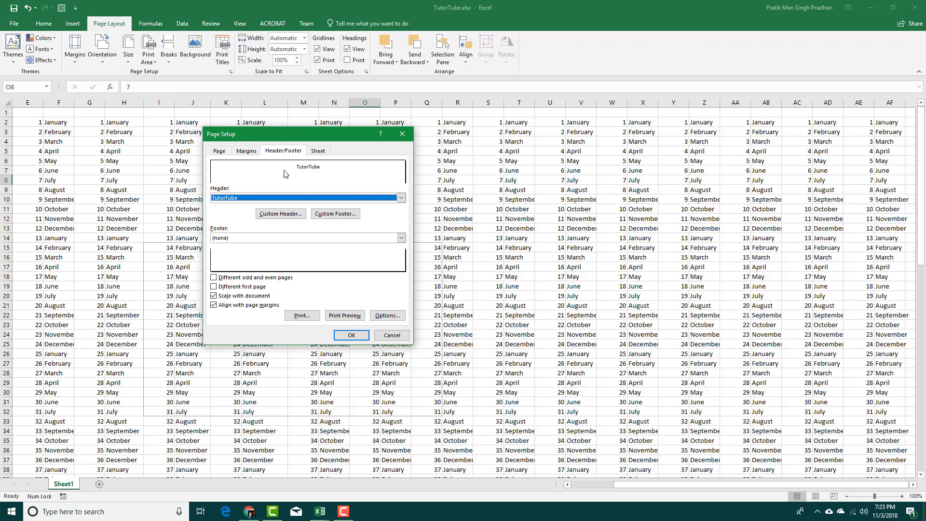
left_click(318, 150)
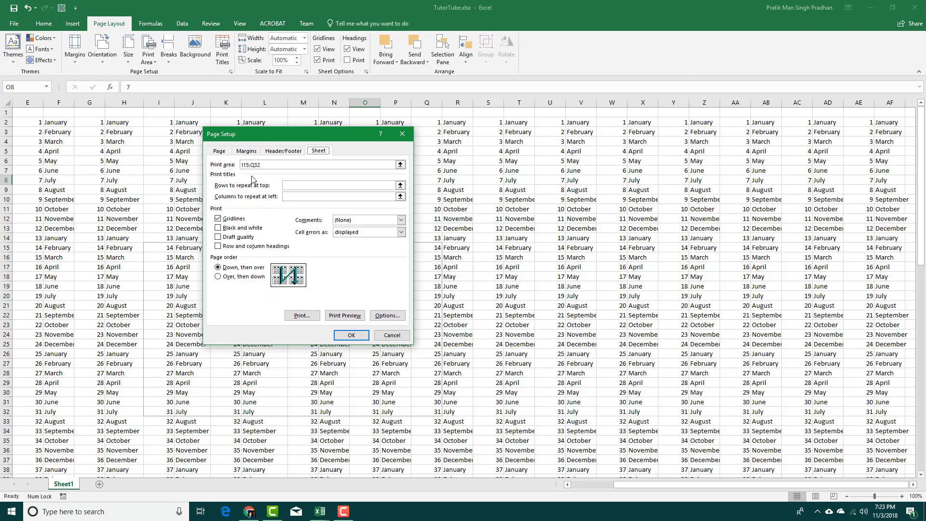
Step: Set the print area to E2:P33 by selecting it on the sheet
left_click_drag(338, 137, 614, 173)
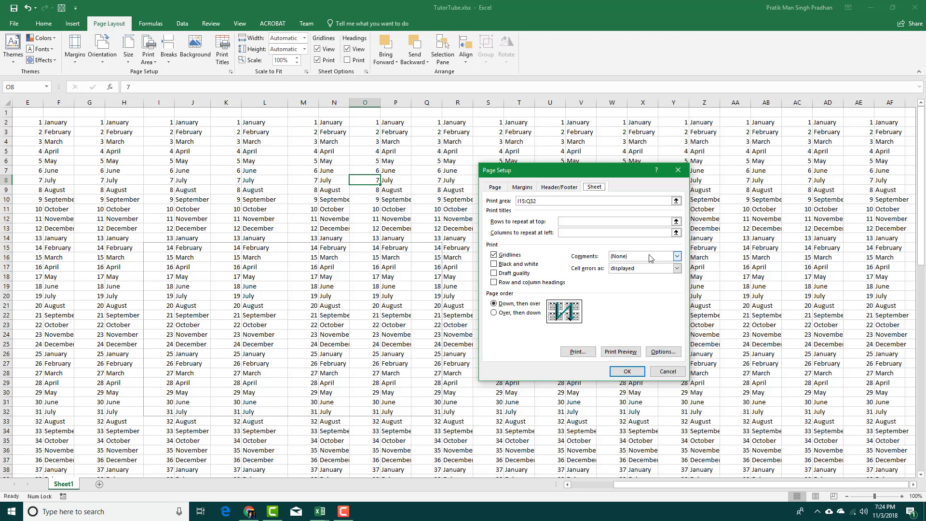
left_click(558, 202)
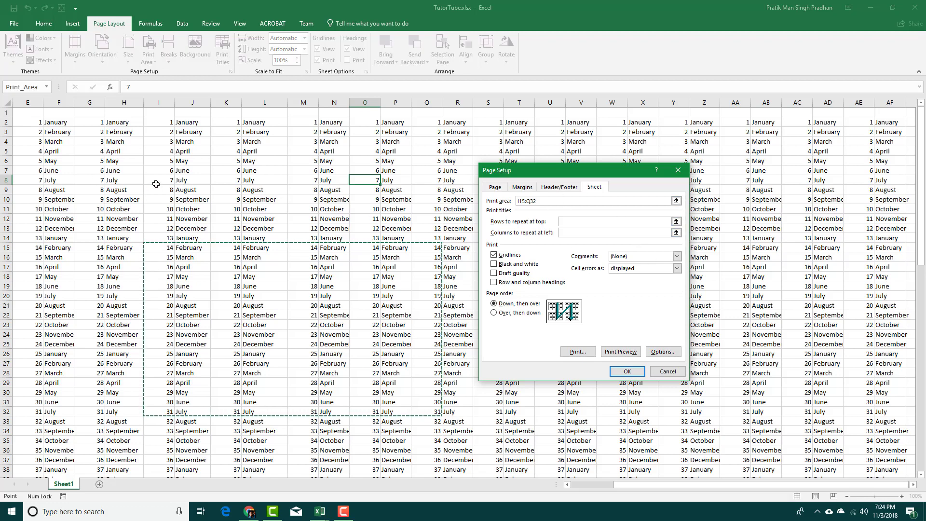
left_click_drag(41, 119, 403, 421)
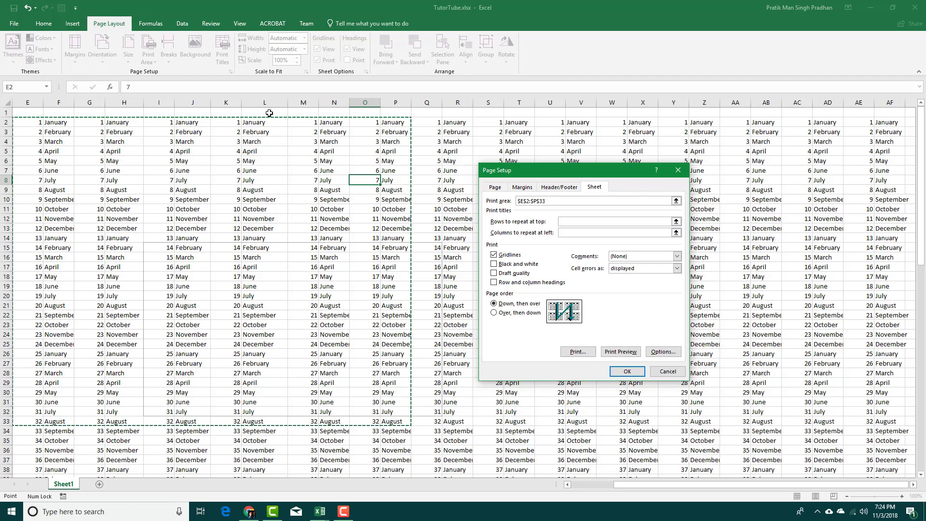
Step: Set rows to repeat at top to $2:$2, then clear that setting
left_click(676, 222)
left_click(677, 220)
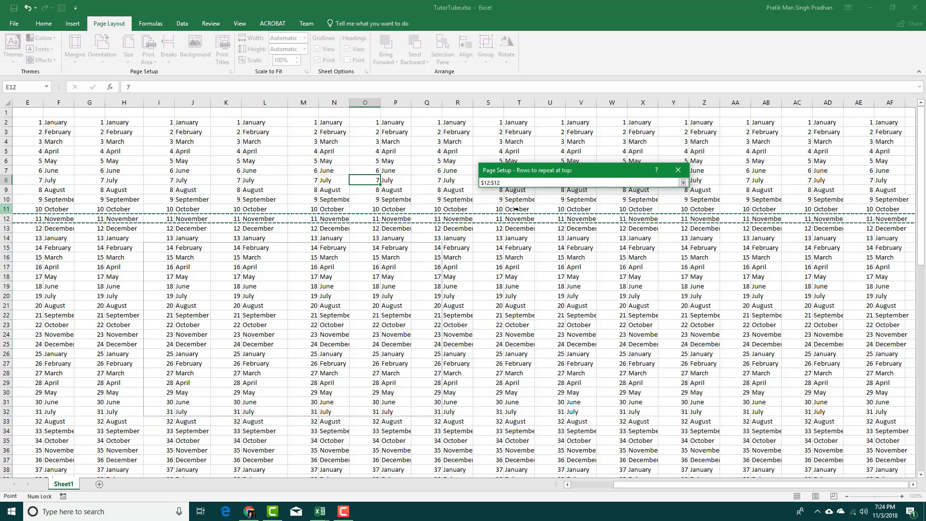
left_click(38, 122)
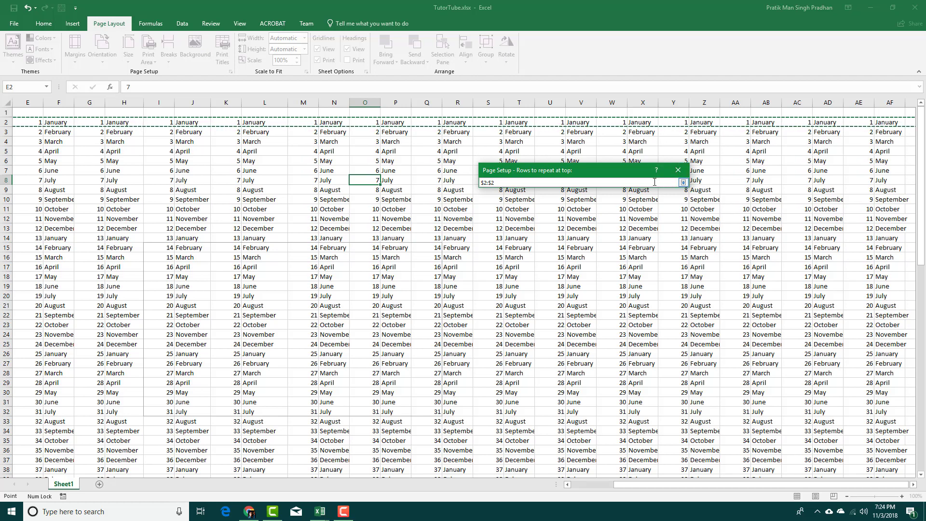
left_click(684, 182)
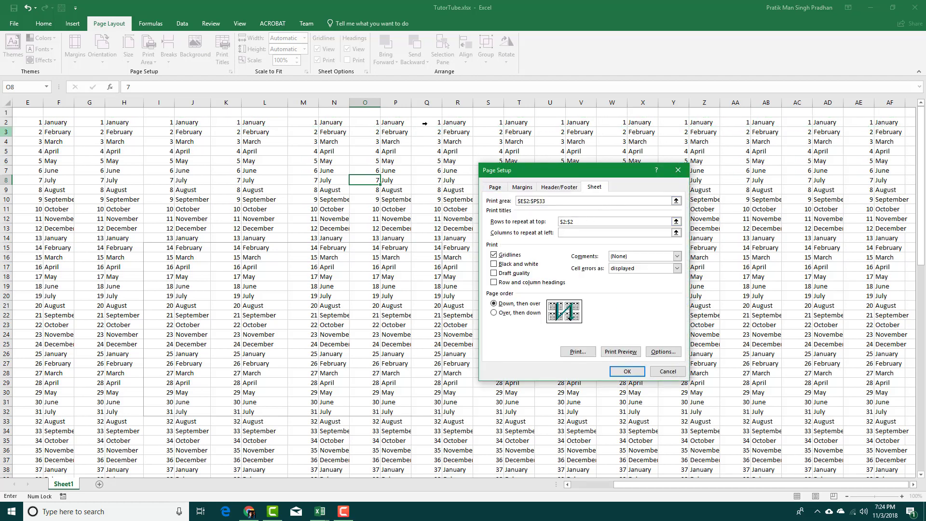
left_click_drag(597, 225, 555, 224)
key("Delete")
Step: Open the print preview with Microsoft Print to PDF as printer and 1 copy
left_click(630, 356)
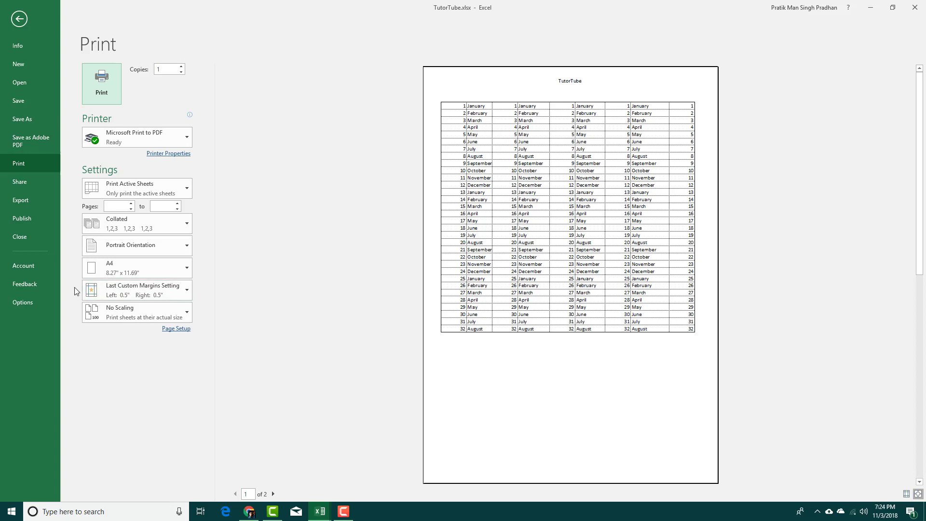
left_click(171, 139)
left_click(292, 146)
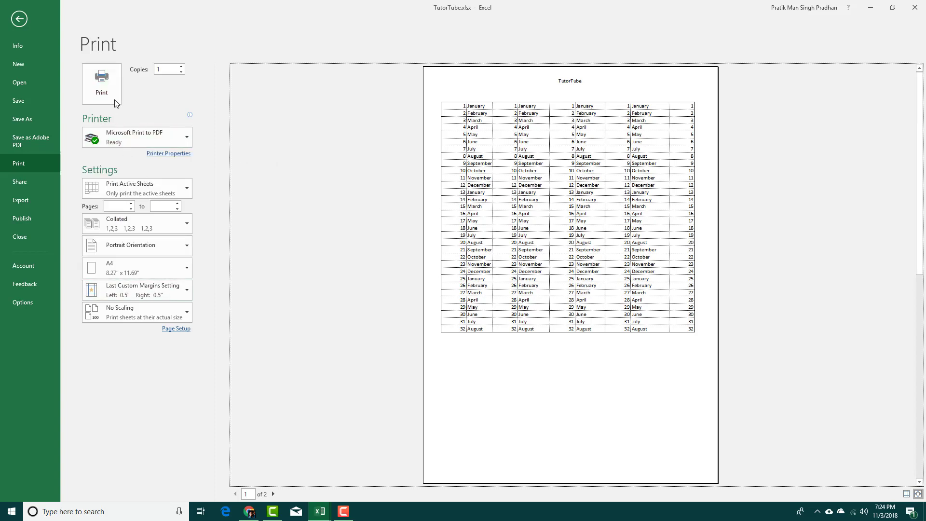
left_click(182, 68)
left_click(181, 72)
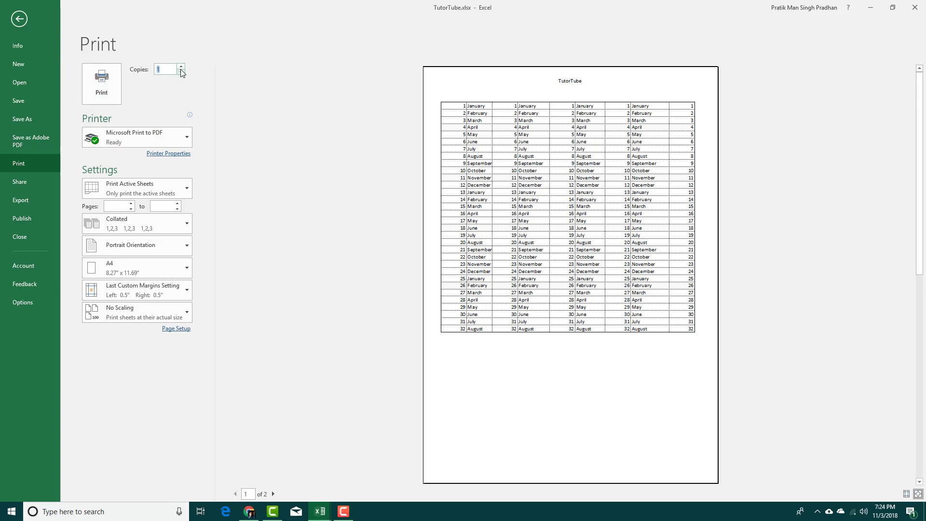
Step: Print only the active sheets, with the copies kept collated
left_click(184, 188)
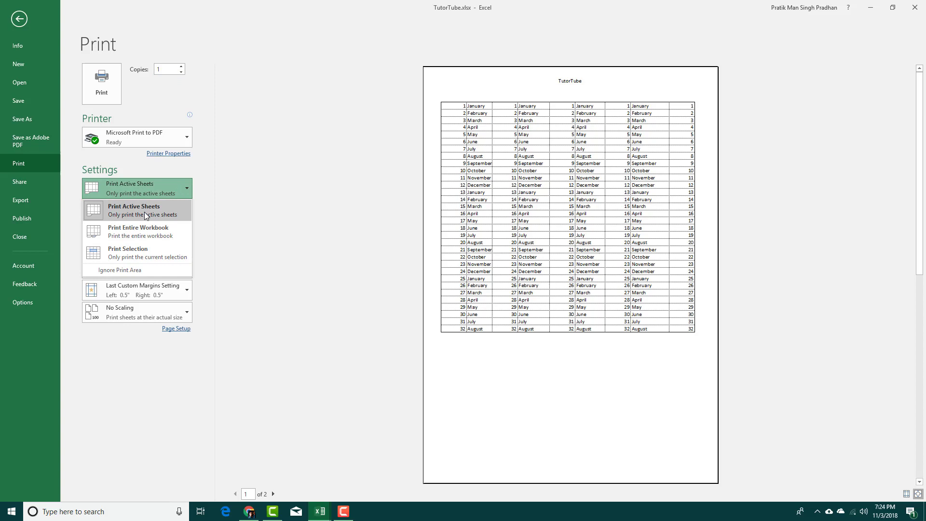
left_click(143, 238)
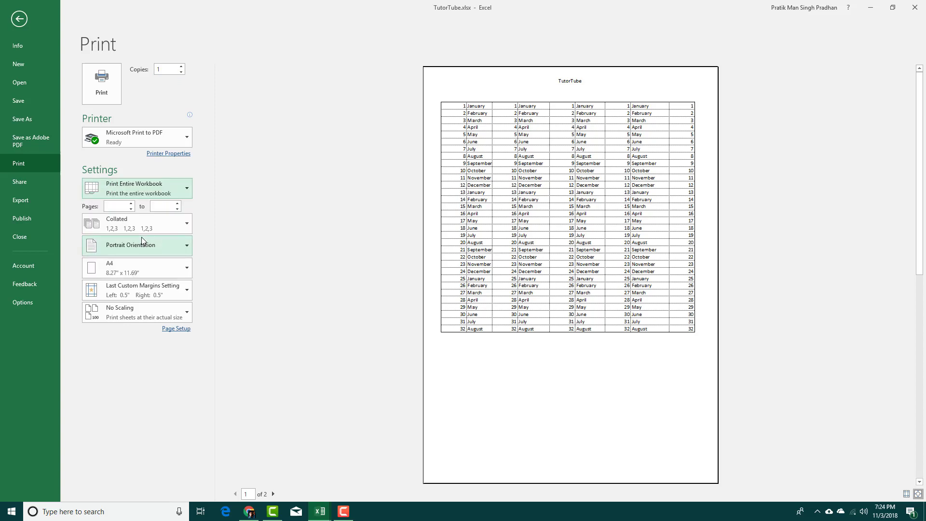
left_click(164, 189)
key("Escape")
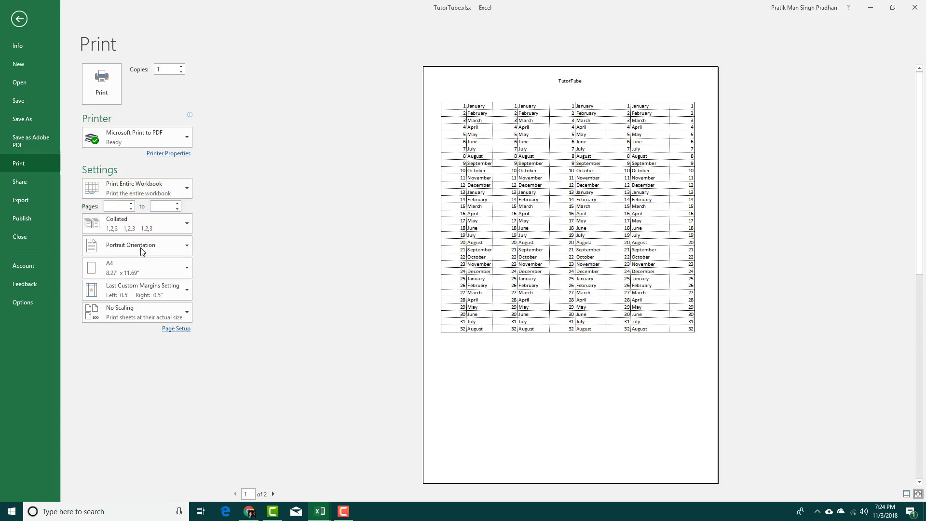
left_click(155, 195)
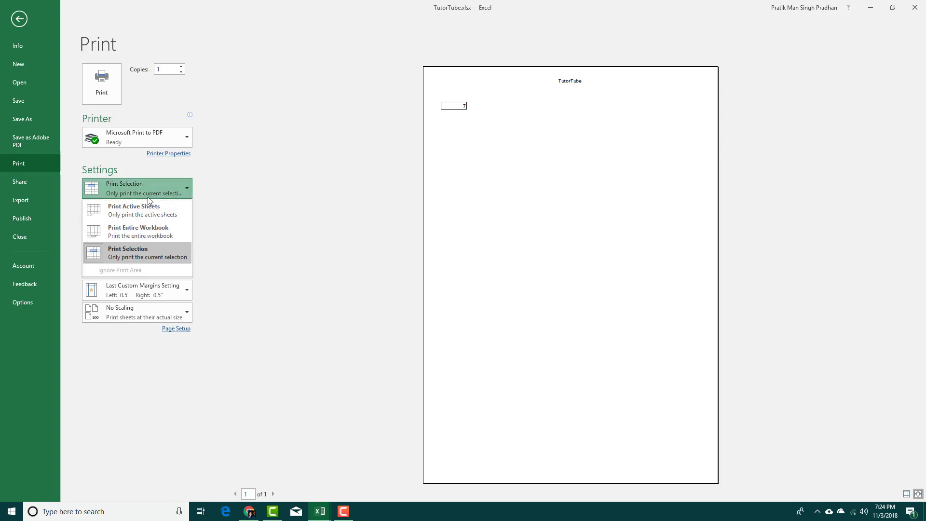
left_click(151, 204)
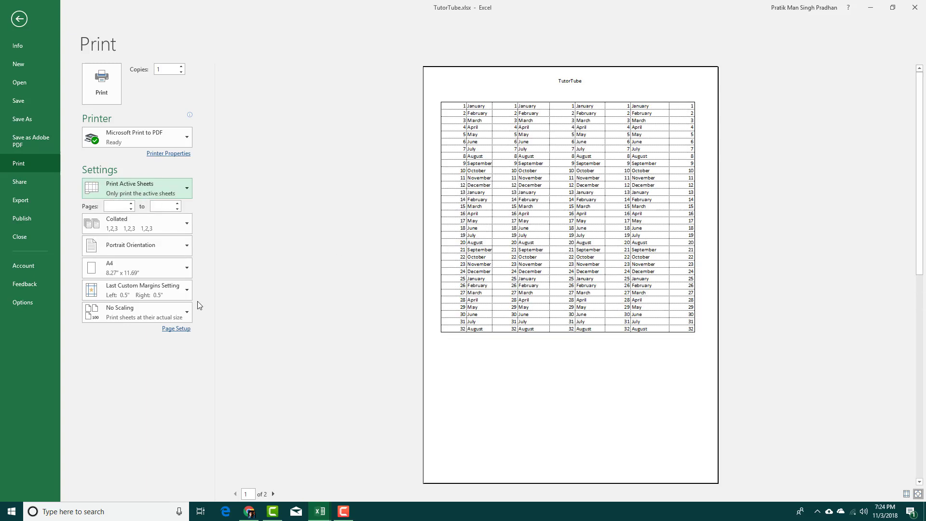
left_click(184, 225)
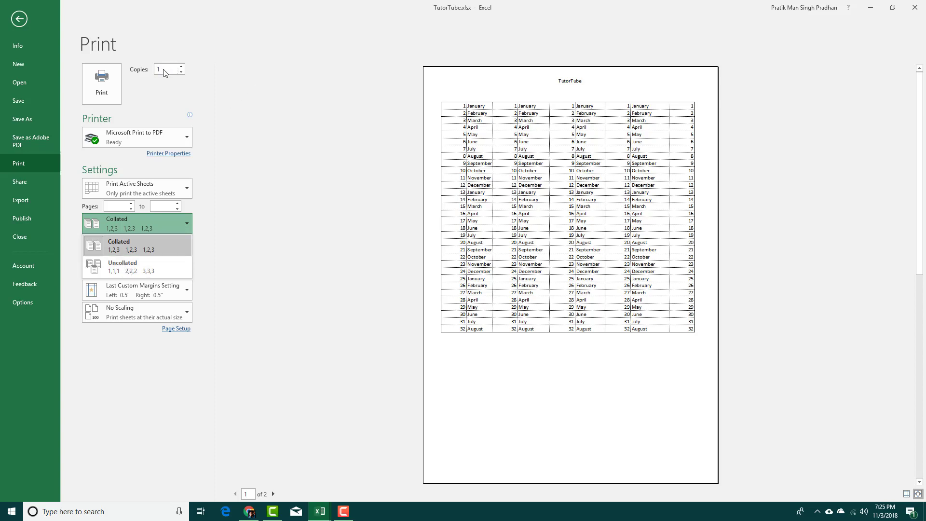
left_click(207, 198)
Step: Switch the printout to landscape orientation, keeping A4 paper and the existing margins
left_click(159, 249)
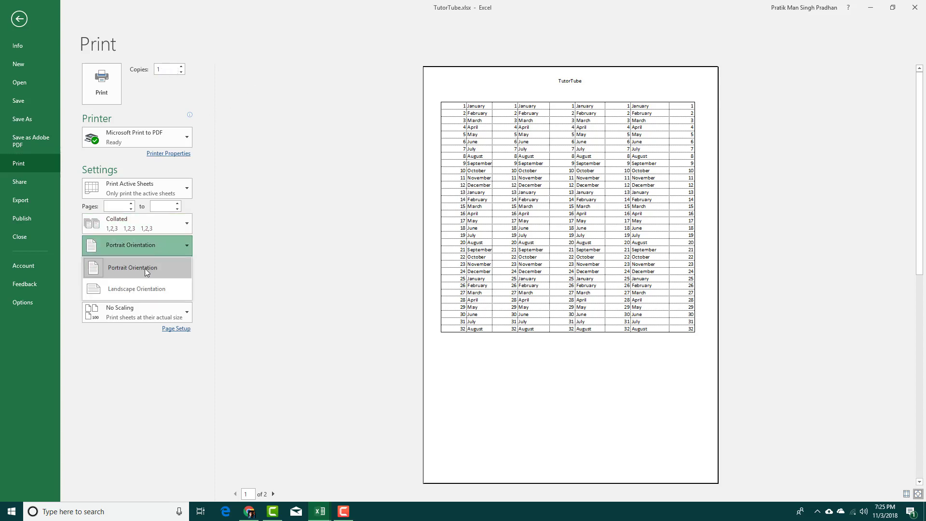
left_click(138, 288)
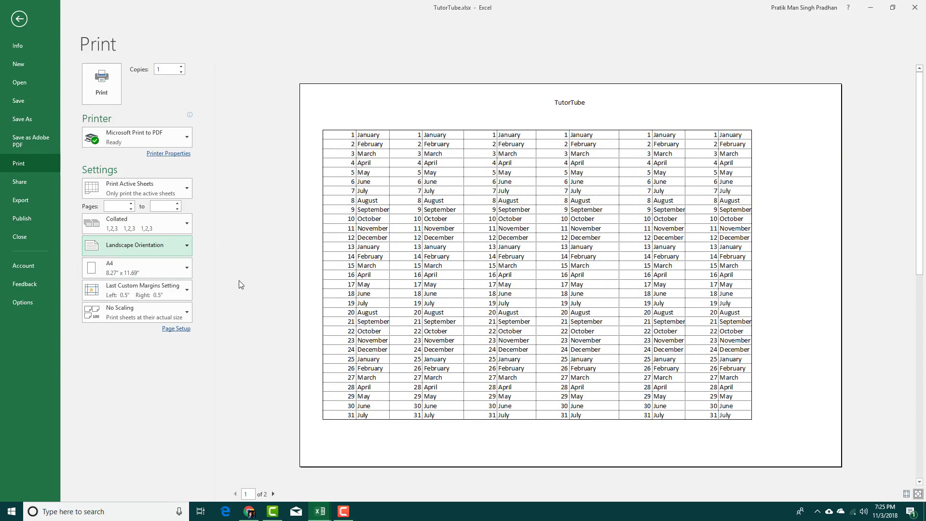
left_click(173, 262)
left_click(172, 263)
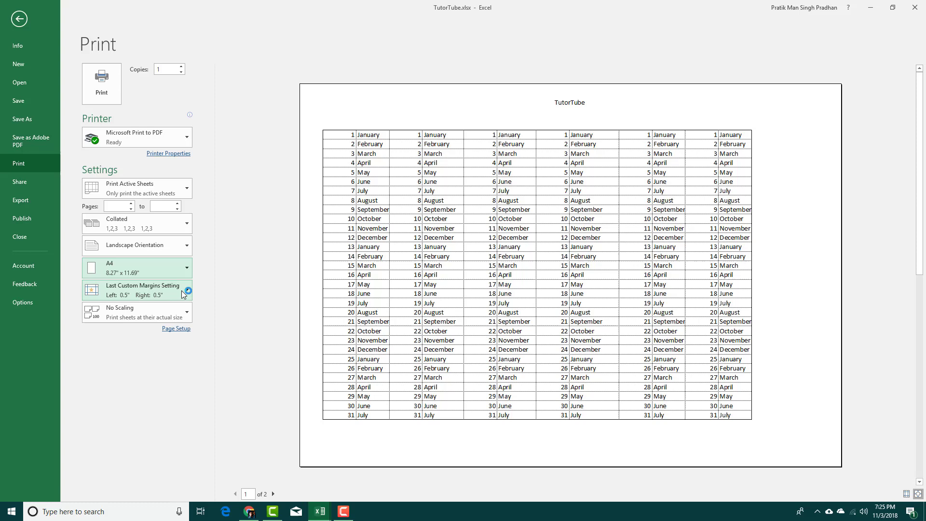
left_click(182, 291)
left_click(181, 290)
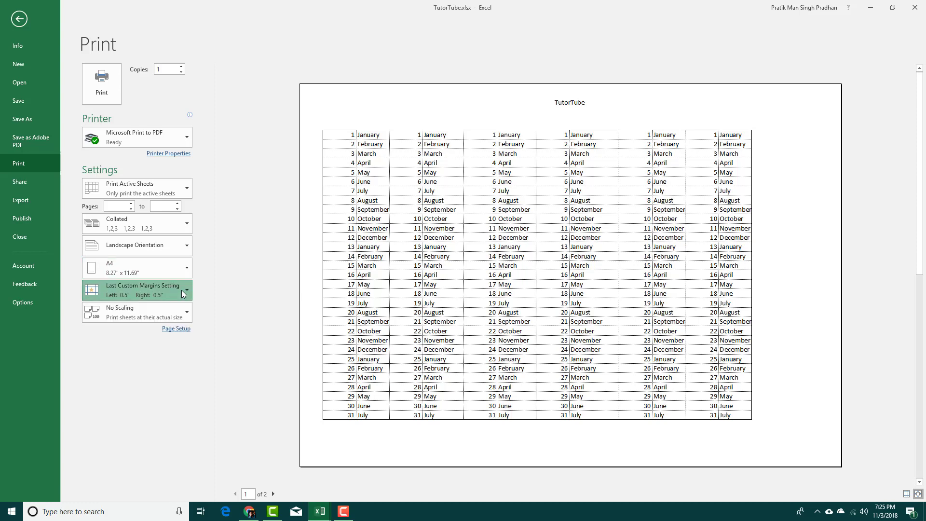
Step: Try Fit Sheet on One Page and Fit All Rows on One Page, then revert to No Scaling
left_click(179, 312)
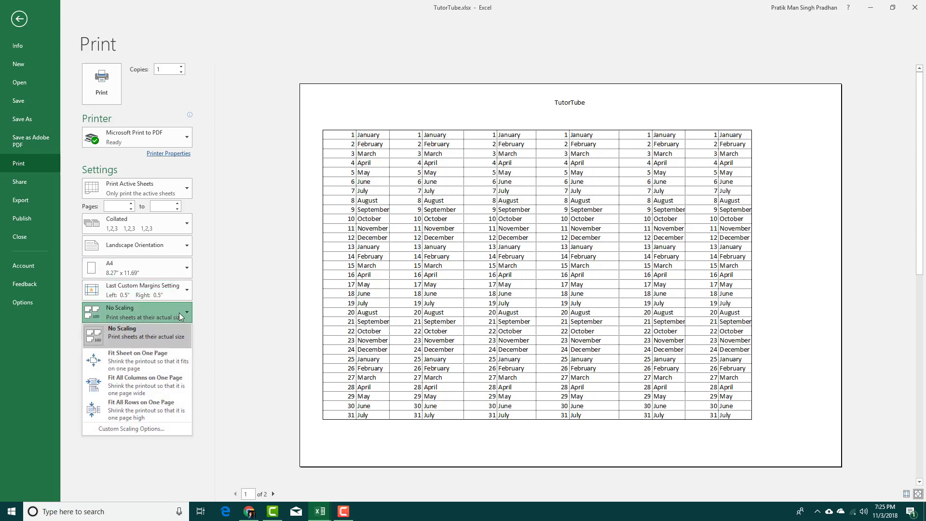
left_click(158, 360)
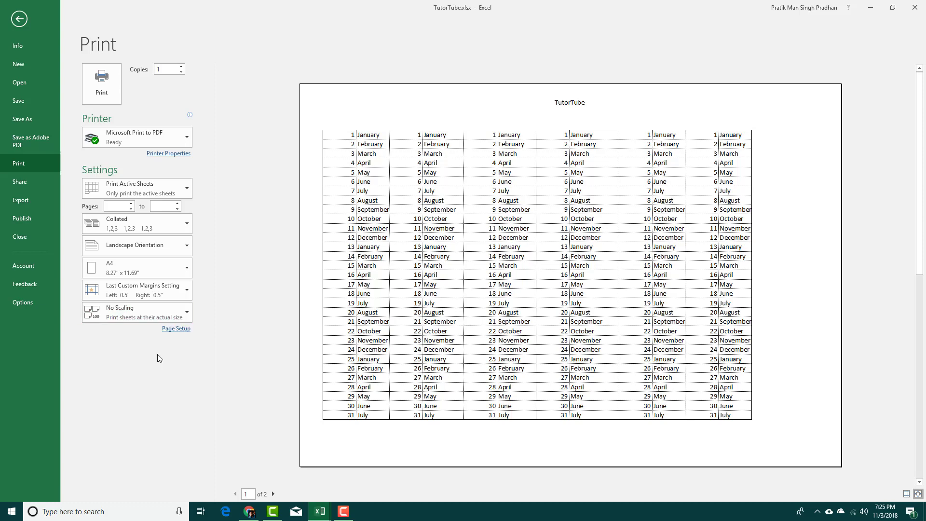
left_click(149, 312)
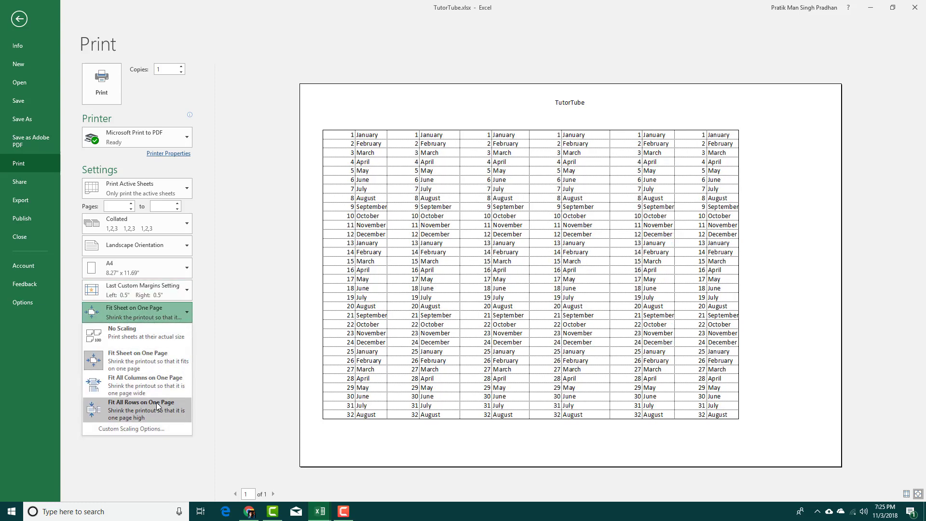
key("Escape")
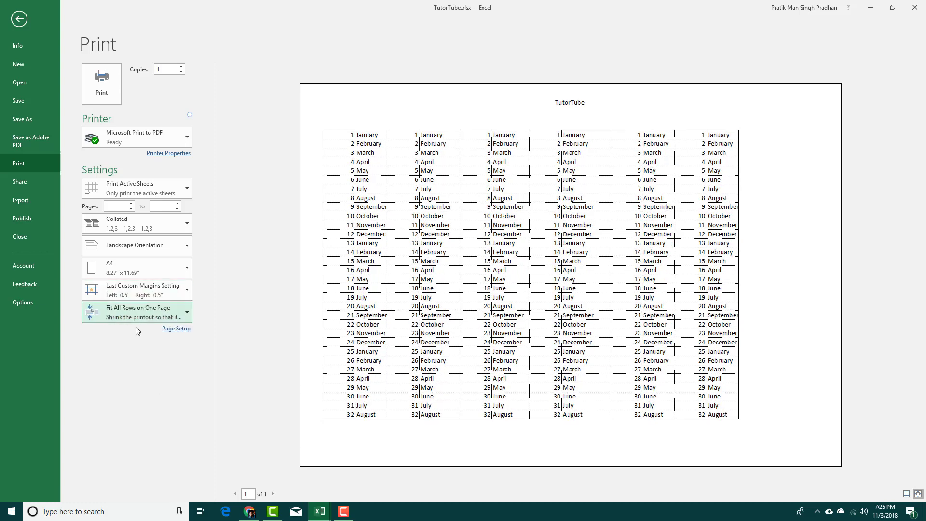
left_click(139, 314)
left_click(140, 408)
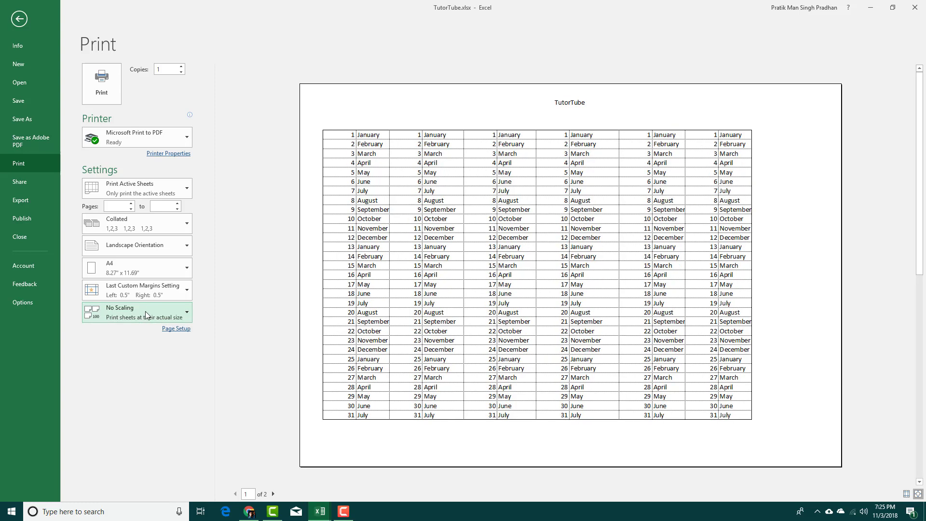
left_click(146, 311)
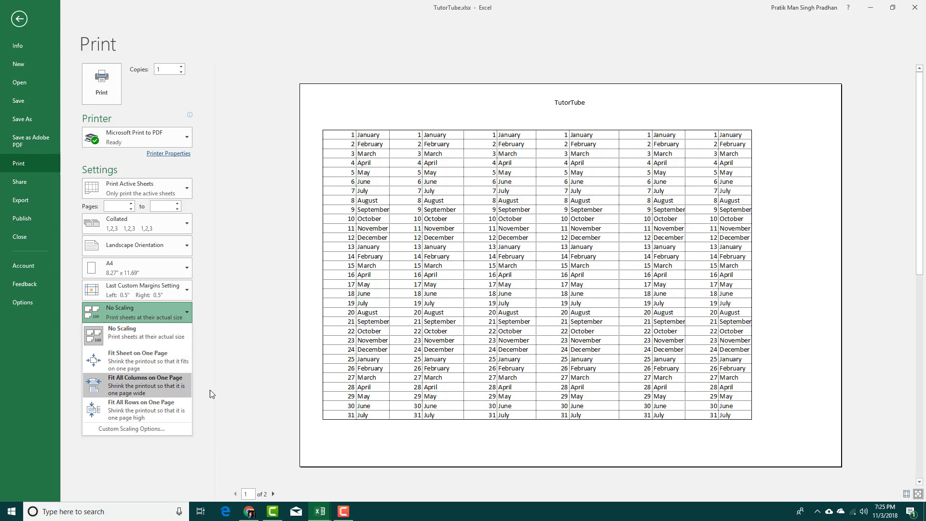
left_click(149, 433)
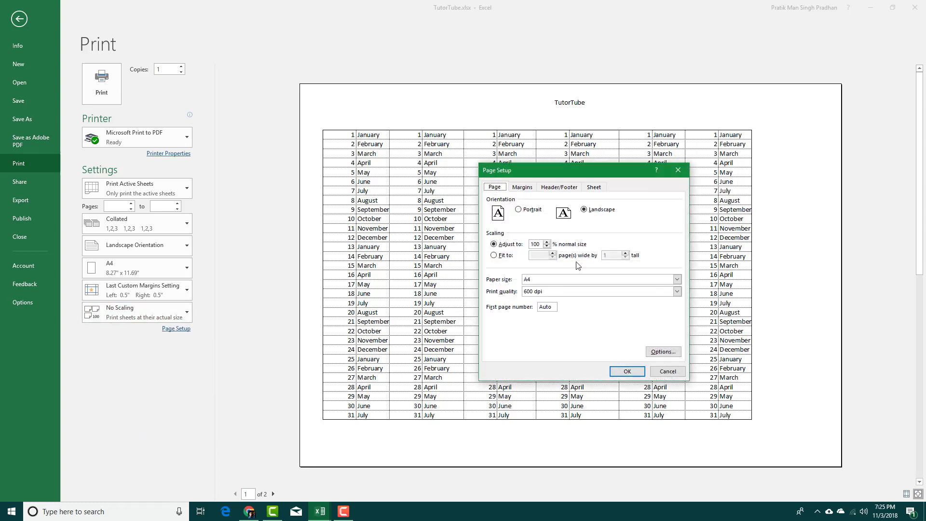
Step: Scale the printout down to 45% in Page Setup
left_click(547, 247)
left_click(546, 247)
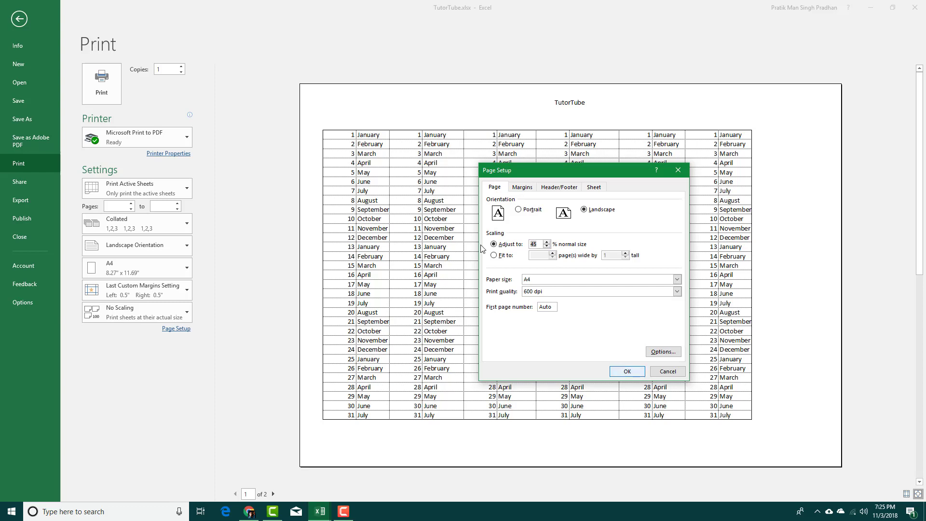
left_click(625, 371)
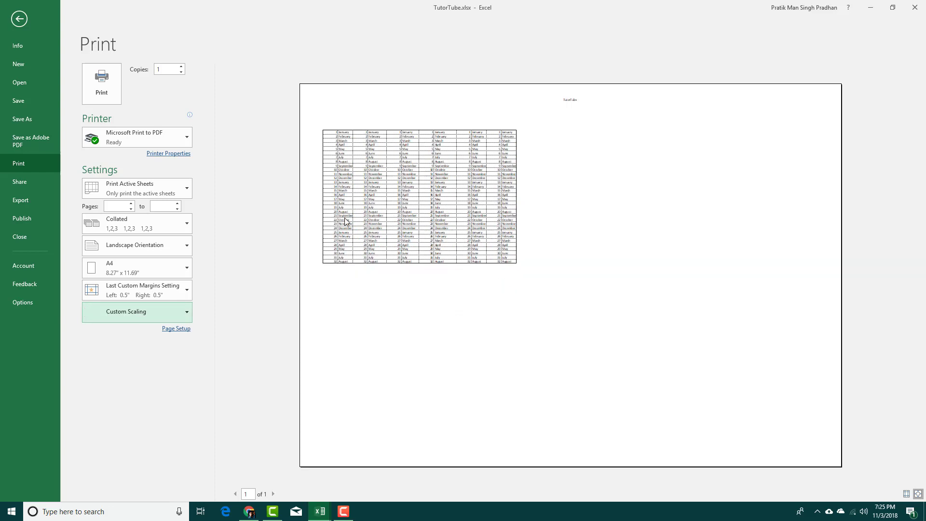
Step: Review the Margins, Header/Footer and Sheet settings, then reset scaling to 100%
left_click(180, 330)
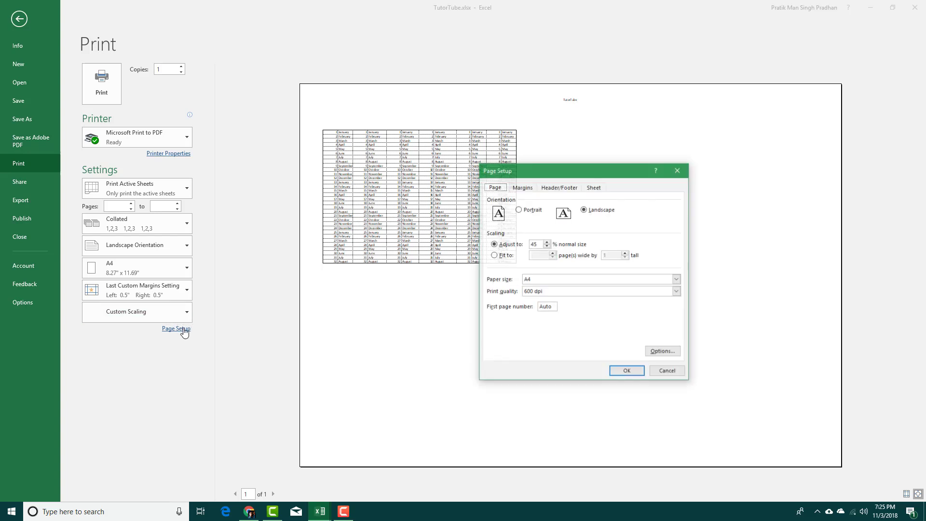
left_click(523, 187)
left_click(559, 187)
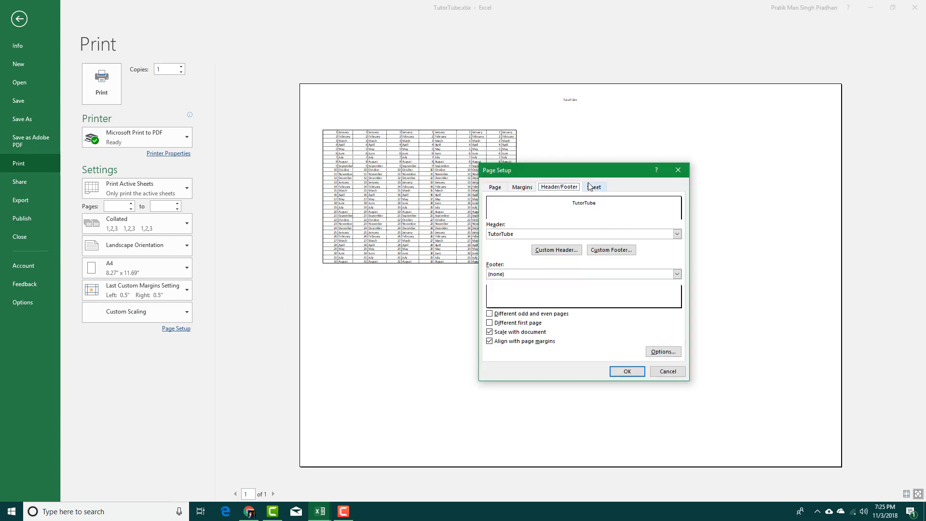
left_click(594, 188)
left_click(679, 167)
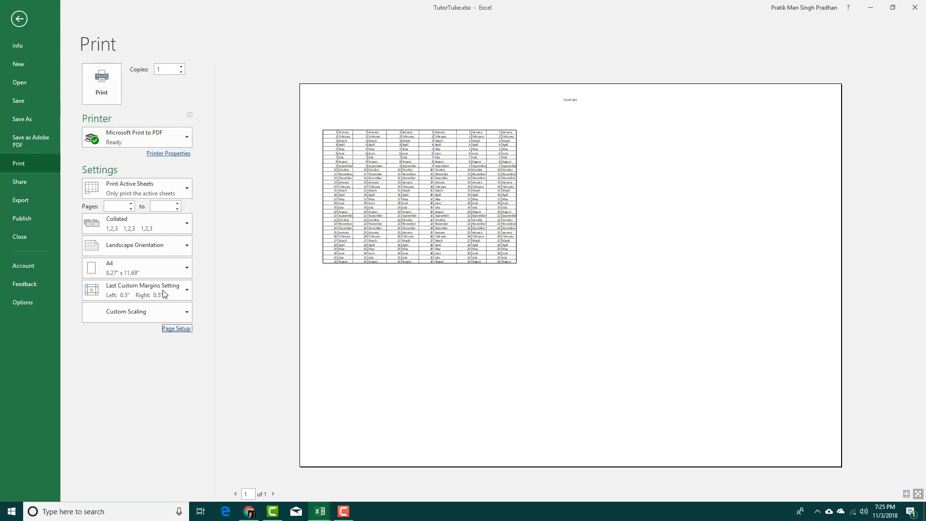
left_click(177, 329)
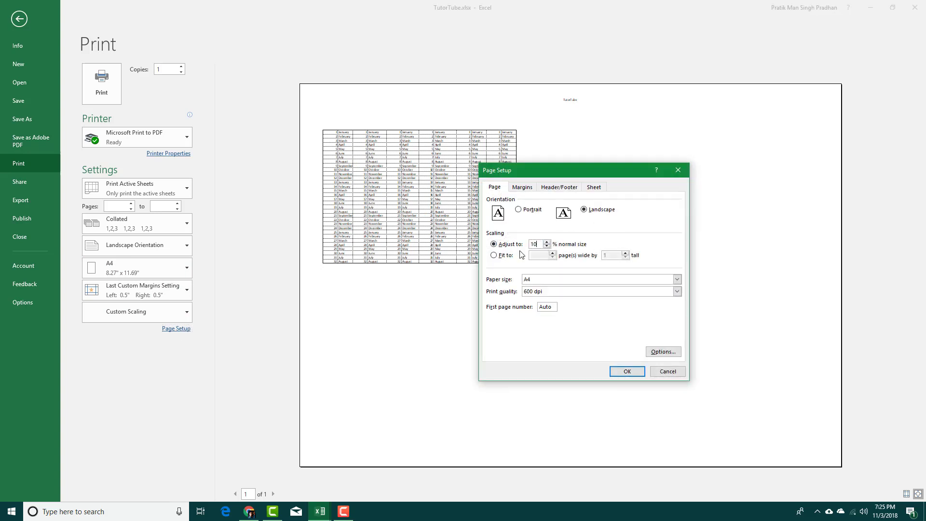
left_click(626, 371)
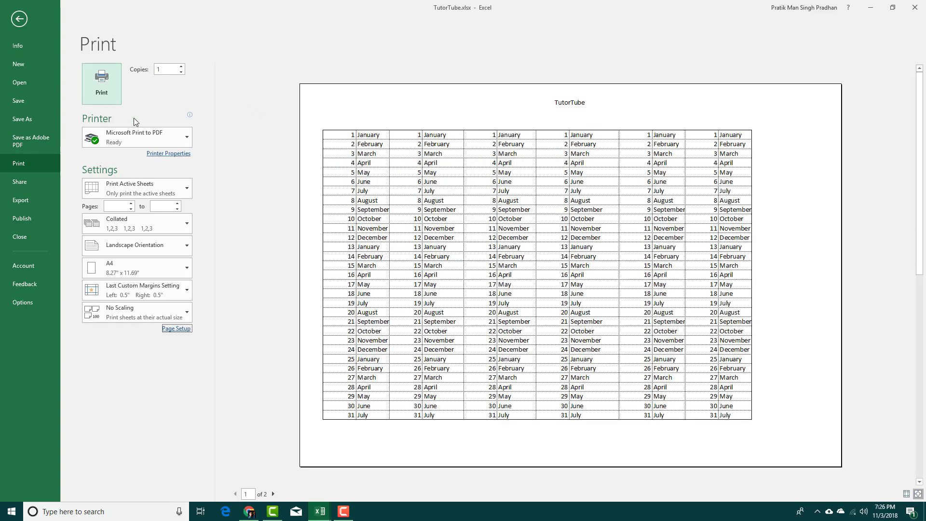
Step: Print the sheet with Microsoft Print to PDF, saving print.pdf on the Desktop
left_click(174, 138)
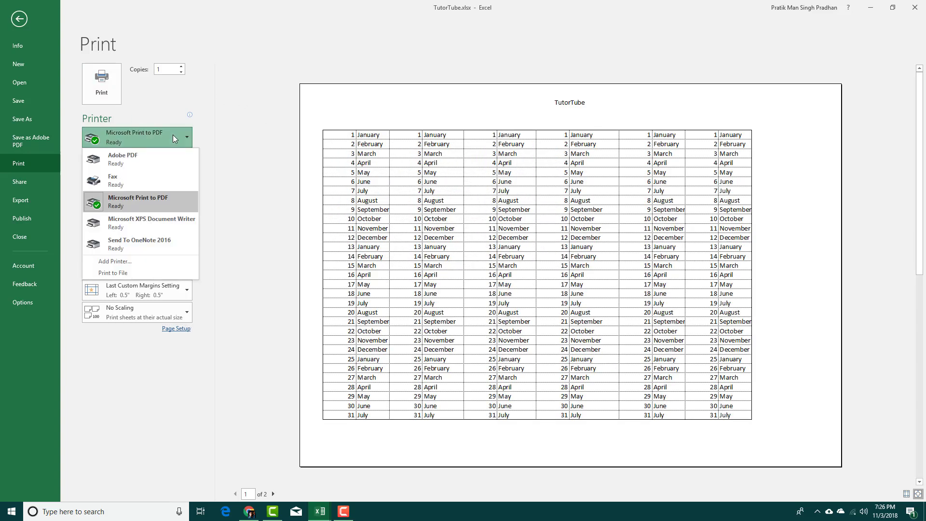
left_click(195, 119)
left_click(109, 99)
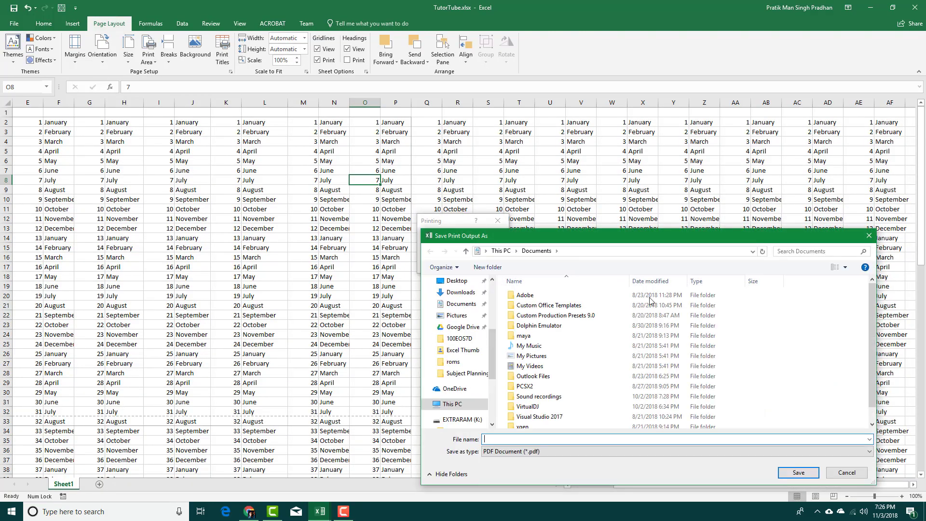
left_click(461, 308)
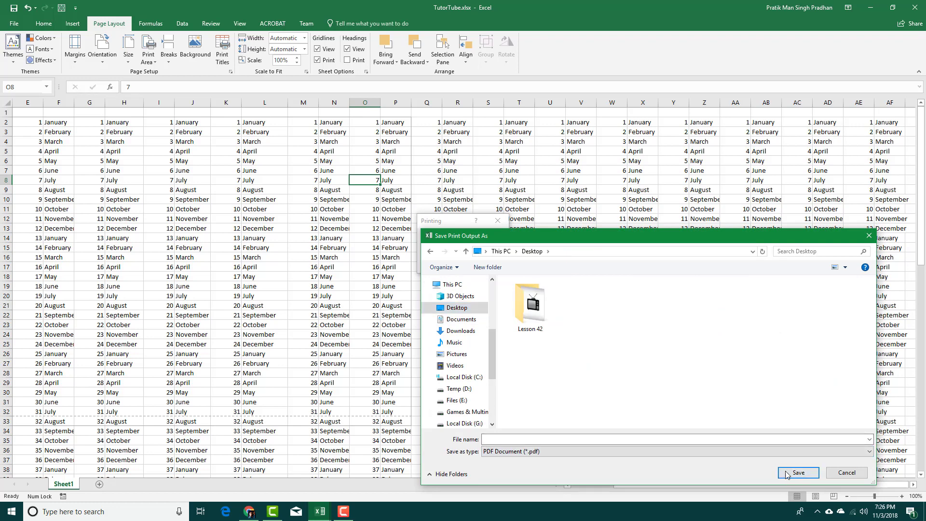
left_click(611, 441)
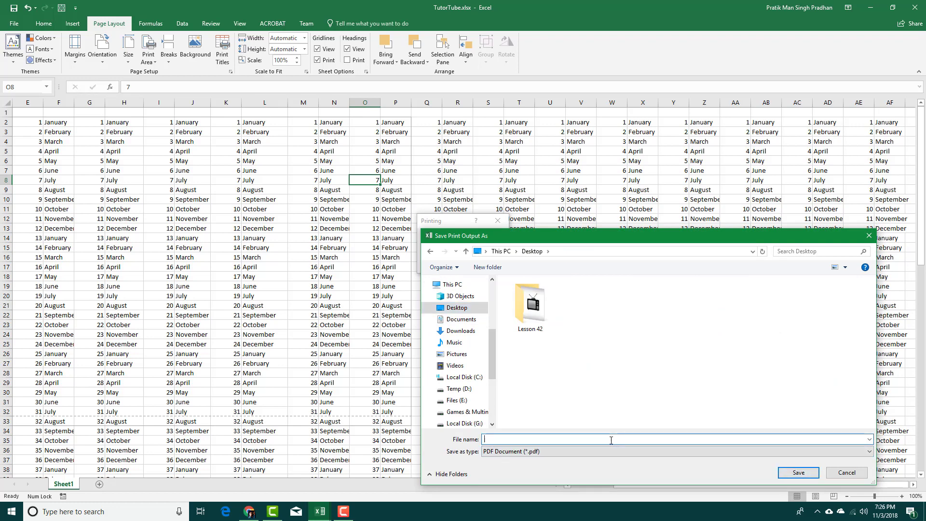
type("test")
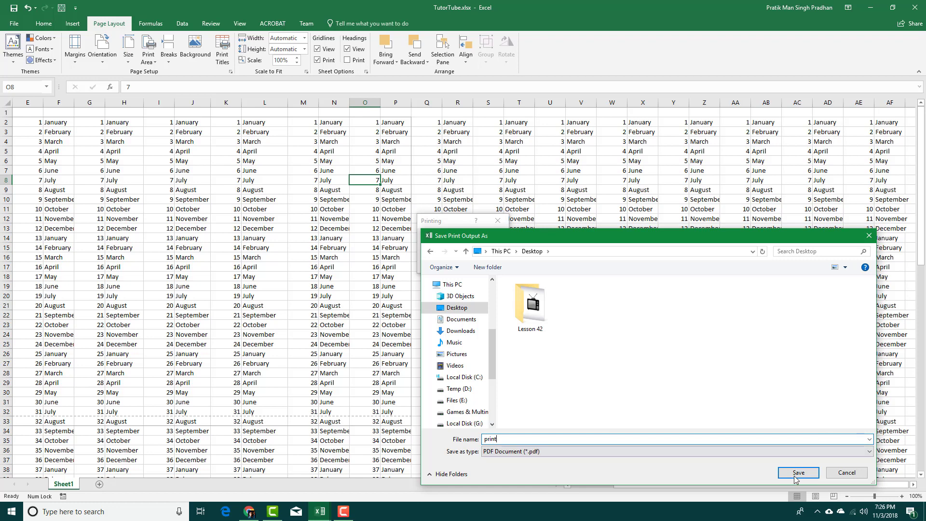
left_click(797, 474)
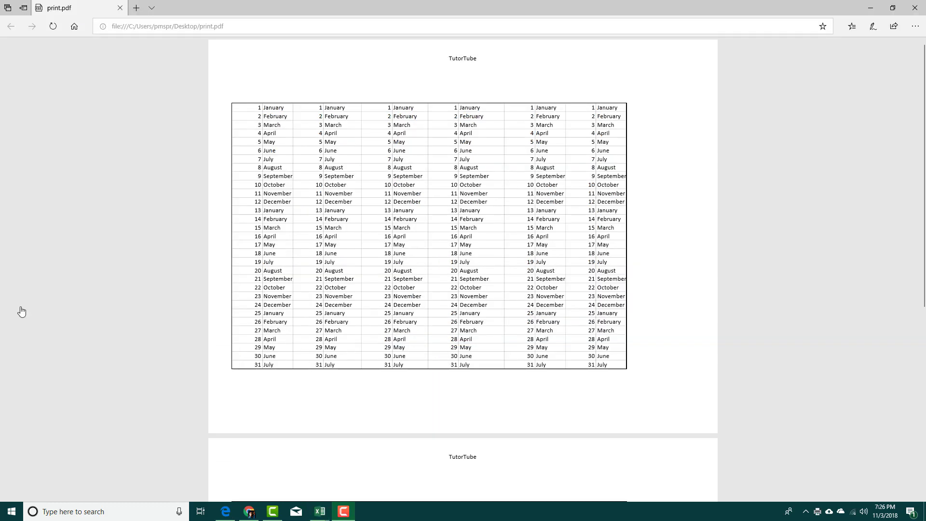
Step: Scroll through both pages of print.pdf to inspect the TutorTube-headed month table
scroll(441, 151, "down", 2)
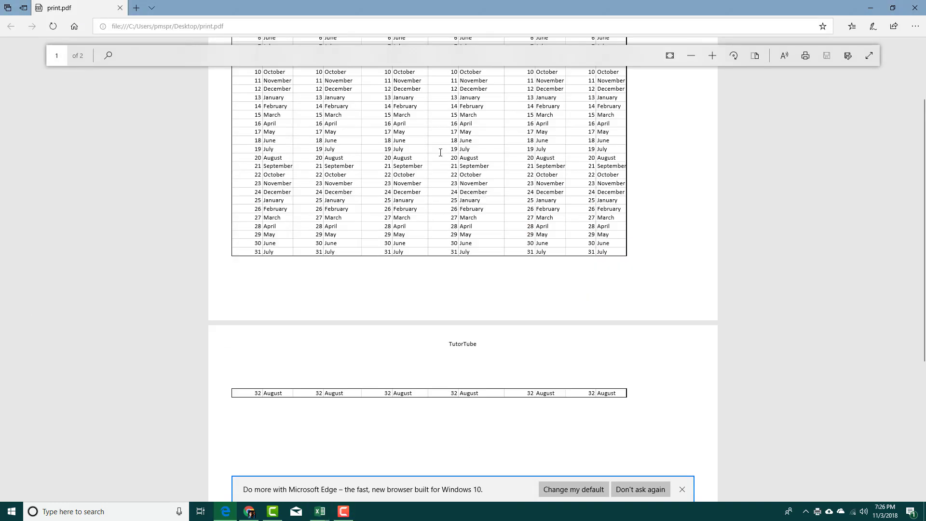
scroll(440, 152, "up", 2)
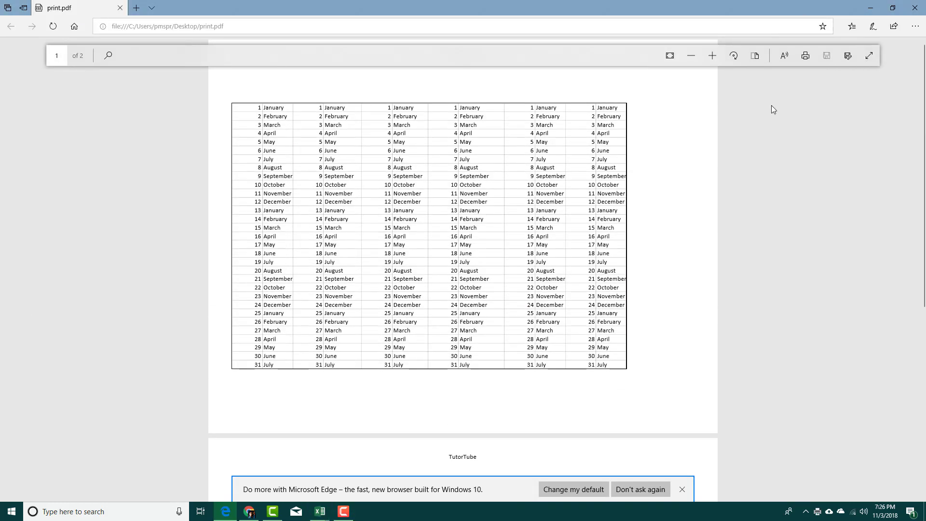
scroll(632, 157, "down", 5)
scroll(633, 159, "up", 5)
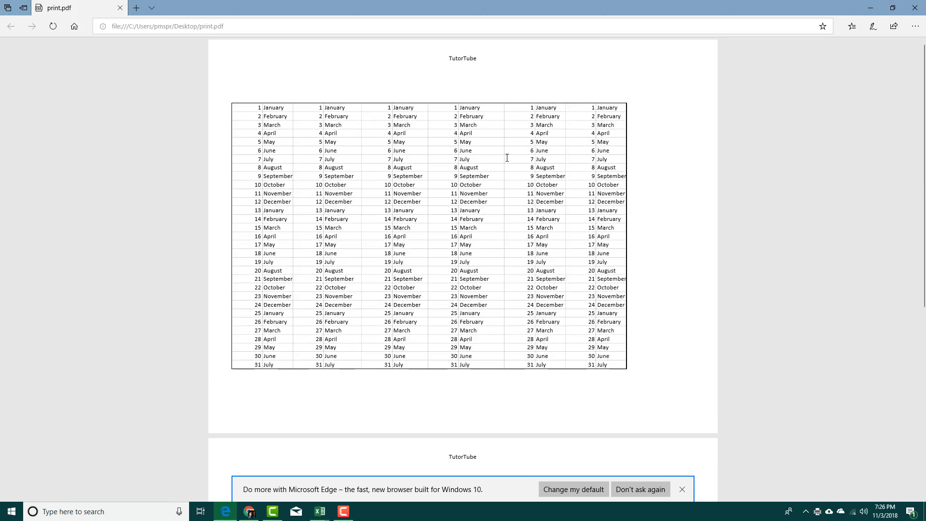
scroll(512, 164, "up", 4)
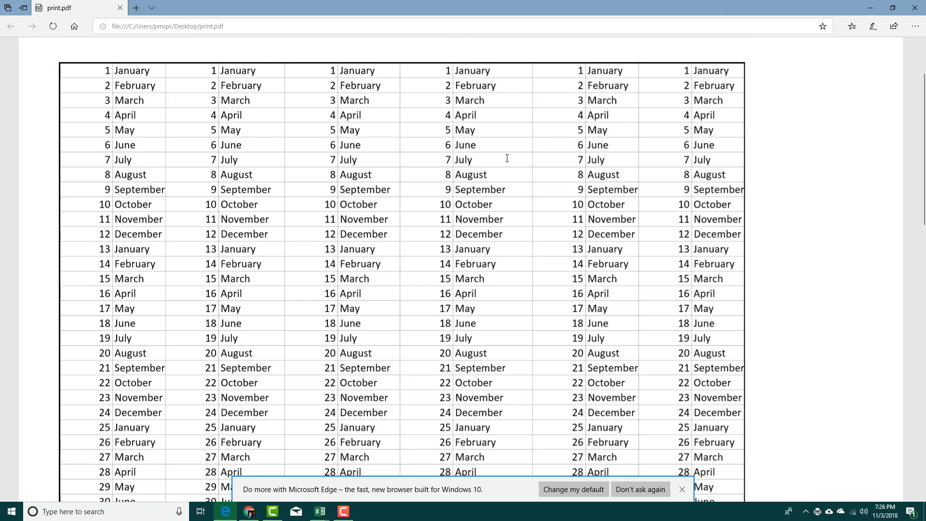
scroll(507, 159, "down", 5)
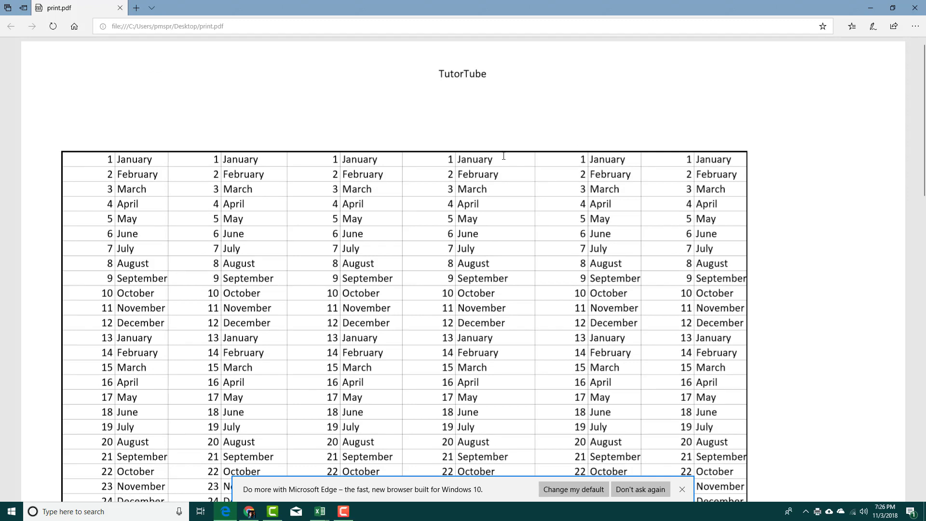